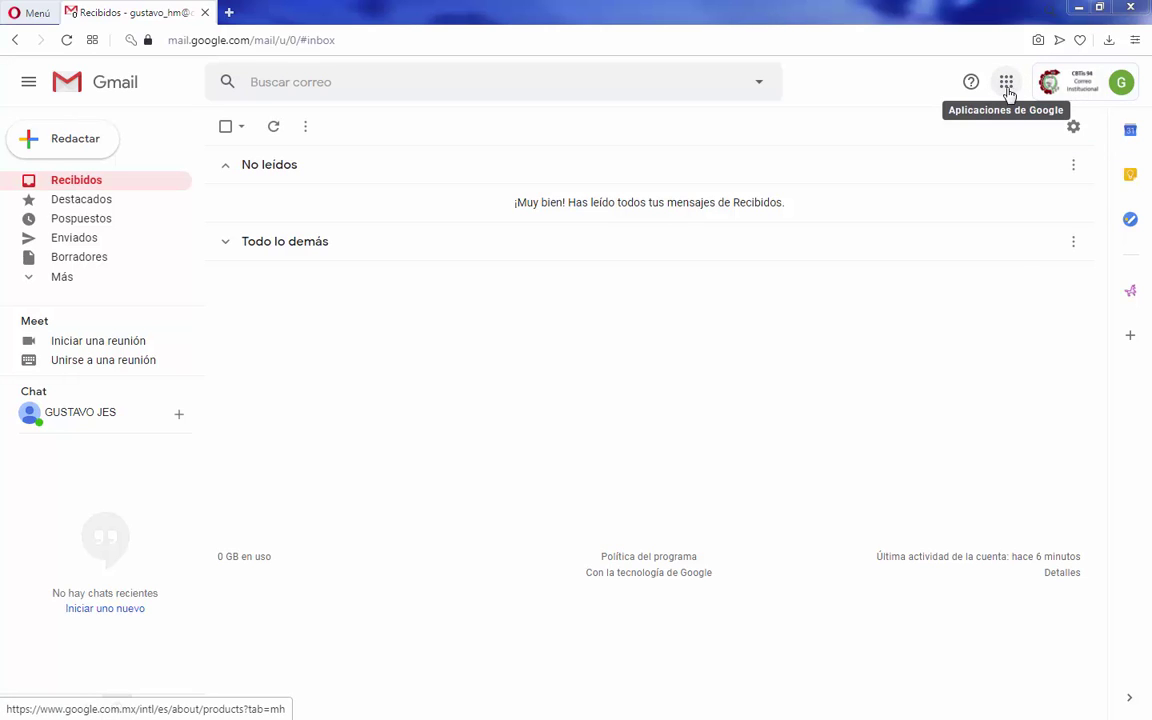
Step: Open Google Classroom from the Google apps and continue with the signed-in account in the teacher role
{"action": "left_click", "coordinate": [1006, 83]}
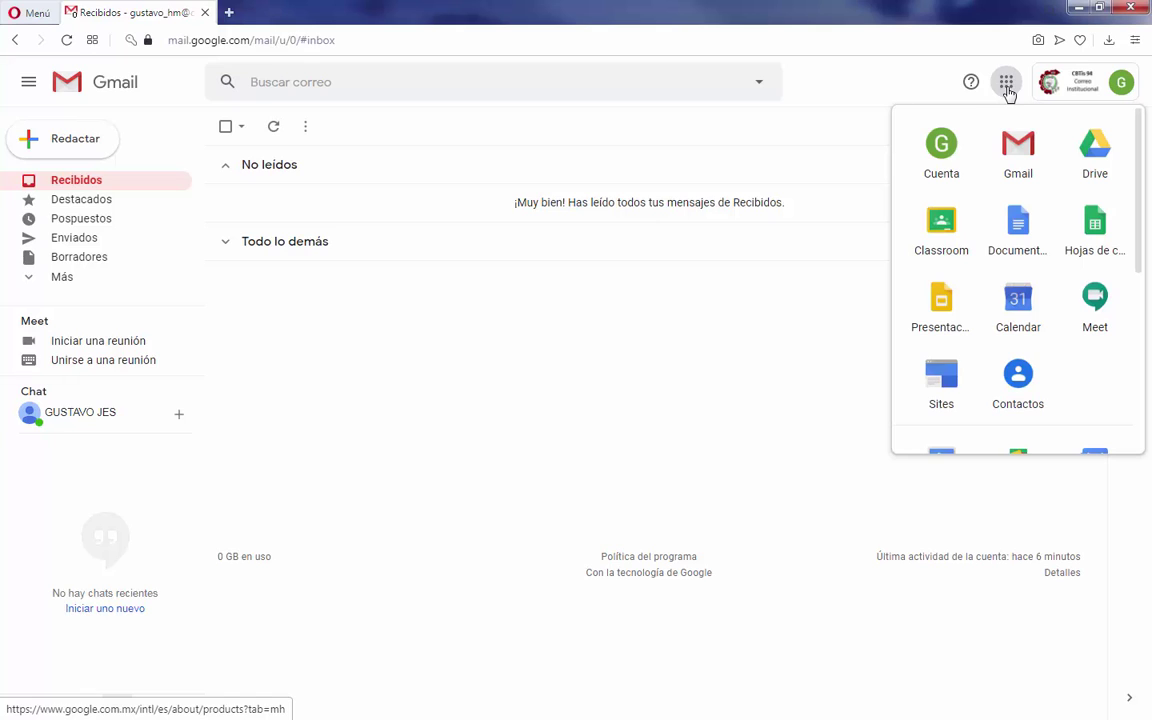
{"action": "scroll", "coordinate": [1031, 348], "scroll_direction": "down", "scroll_amount": 1}
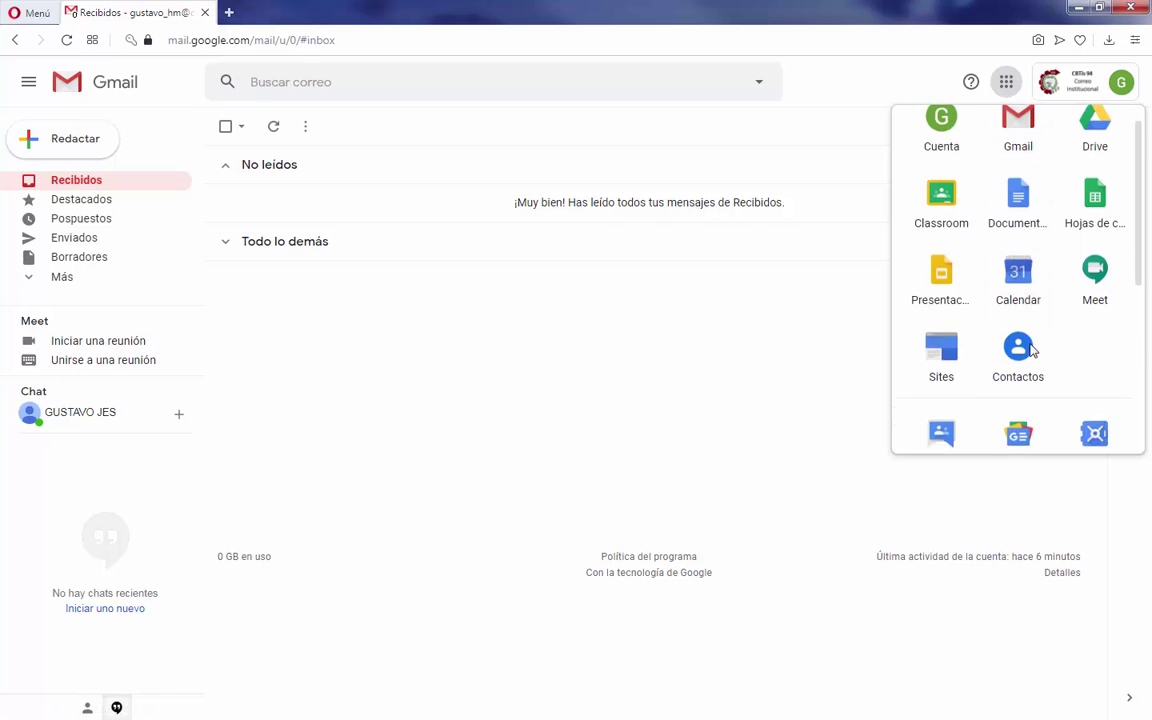
{"action": "scroll", "coordinate": [1031, 348], "scroll_direction": "down", "scroll_amount": 5}
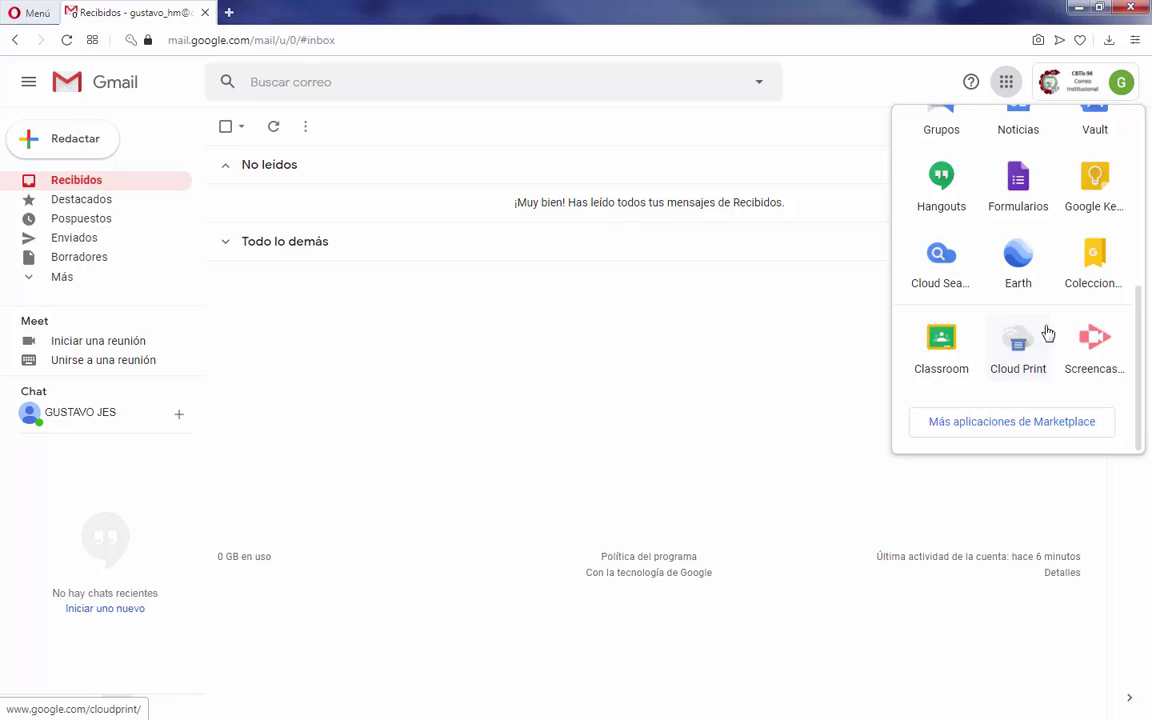
{"action": "scroll", "coordinate": [1059, 329], "scroll_direction": "up", "scroll_amount": 3}
{"action": "scroll", "coordinate": [1060, 330], "scroll_direction": "down", "scroll_amount": 3}
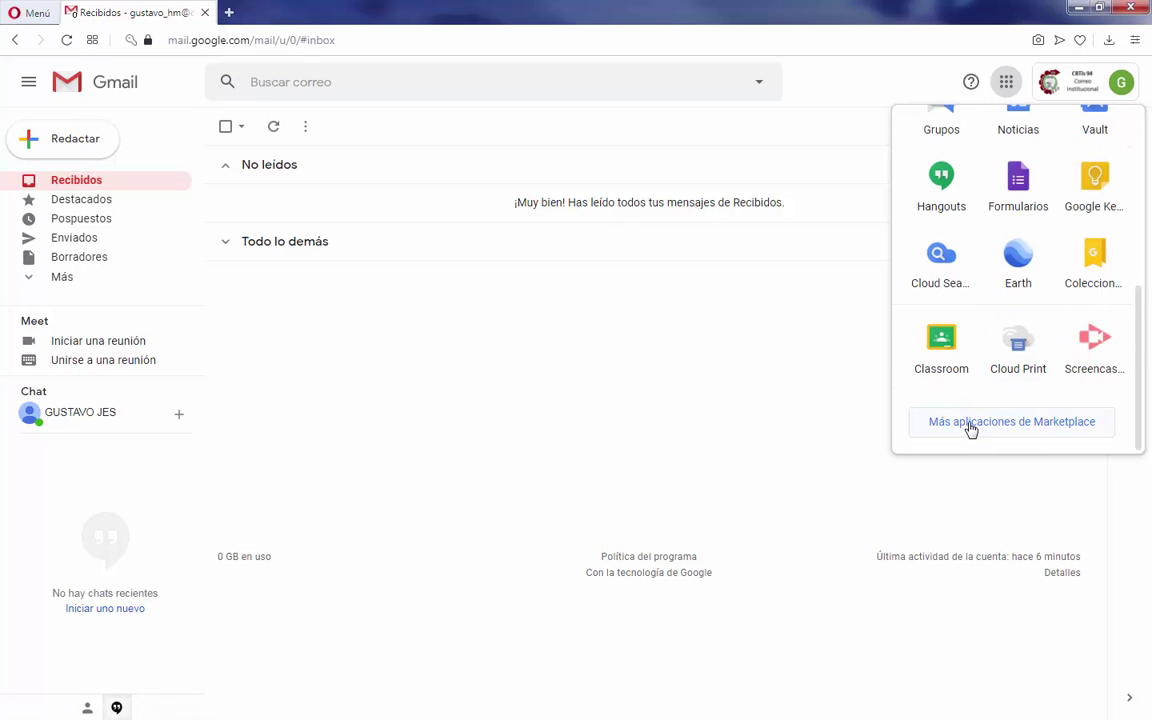
{"action": "scroll", "coordinate": [1075, 320], "scroll_direction": "up", "scroll_amount": 1}
{"action": "scroll", "coordinate": [1078, 295], "scroll_direction": "up", "scroll_amount": 5}
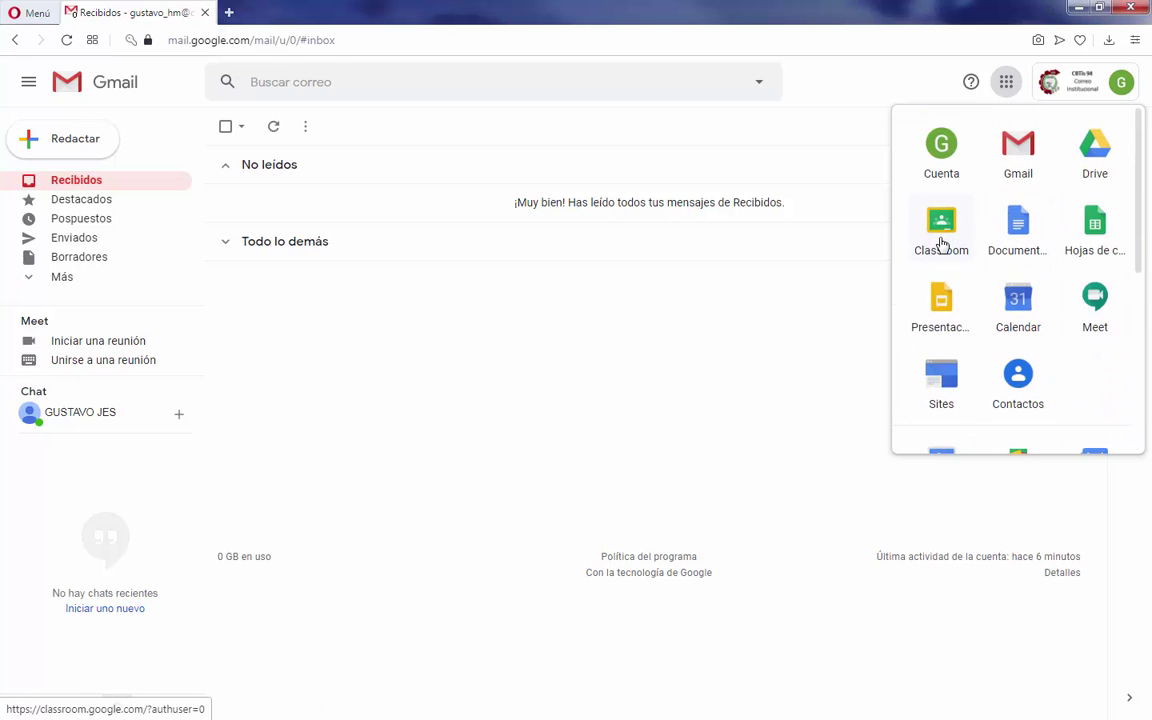
{"action": "left_click", "coordinate": [941, 245]}
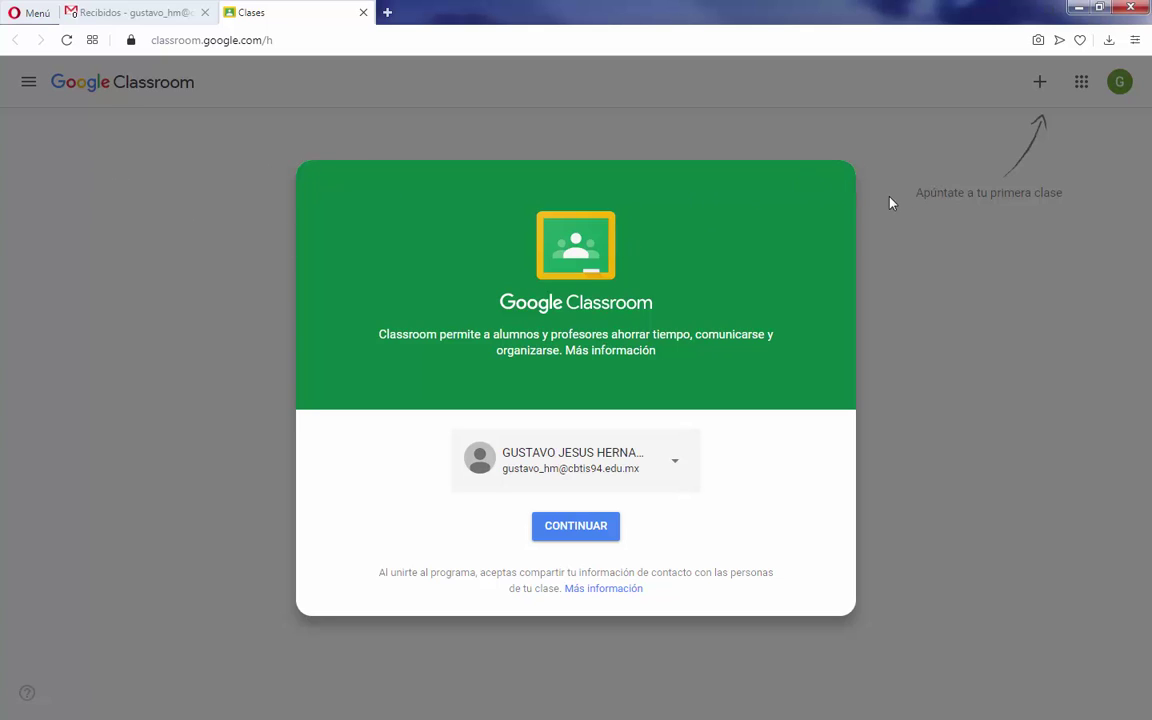
{"action": "left_click", "coordinate": [593, 541]}
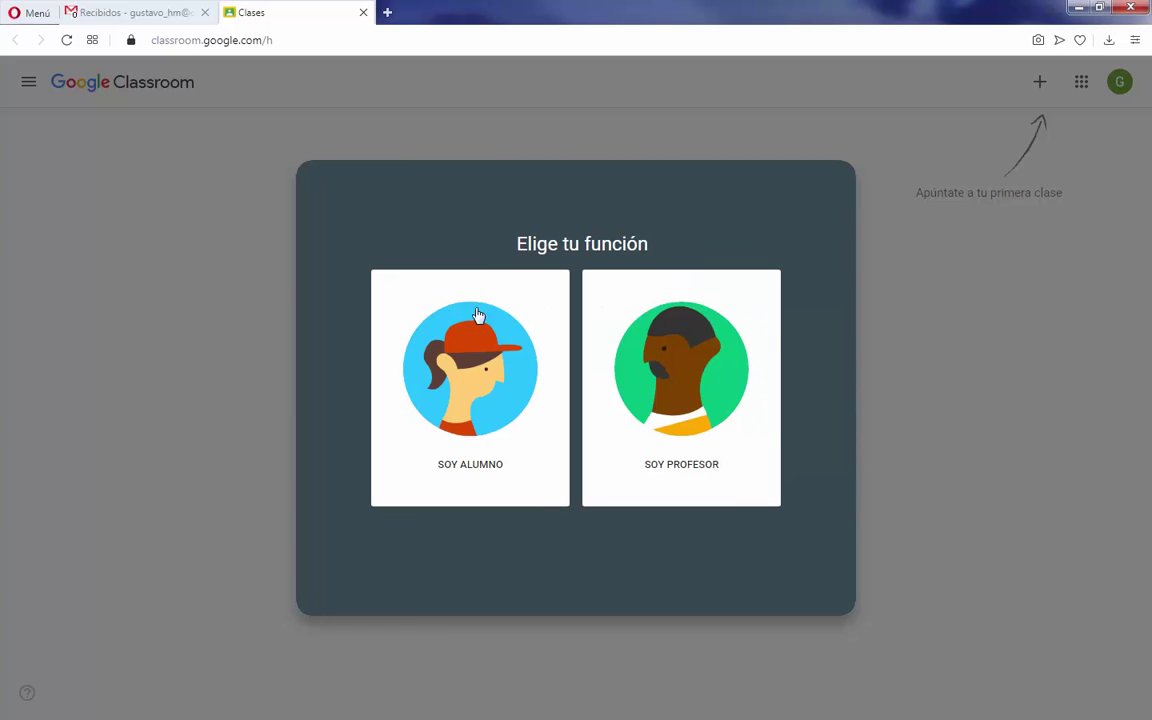
{"action": "left_click", "coordinate": [707, 400]}
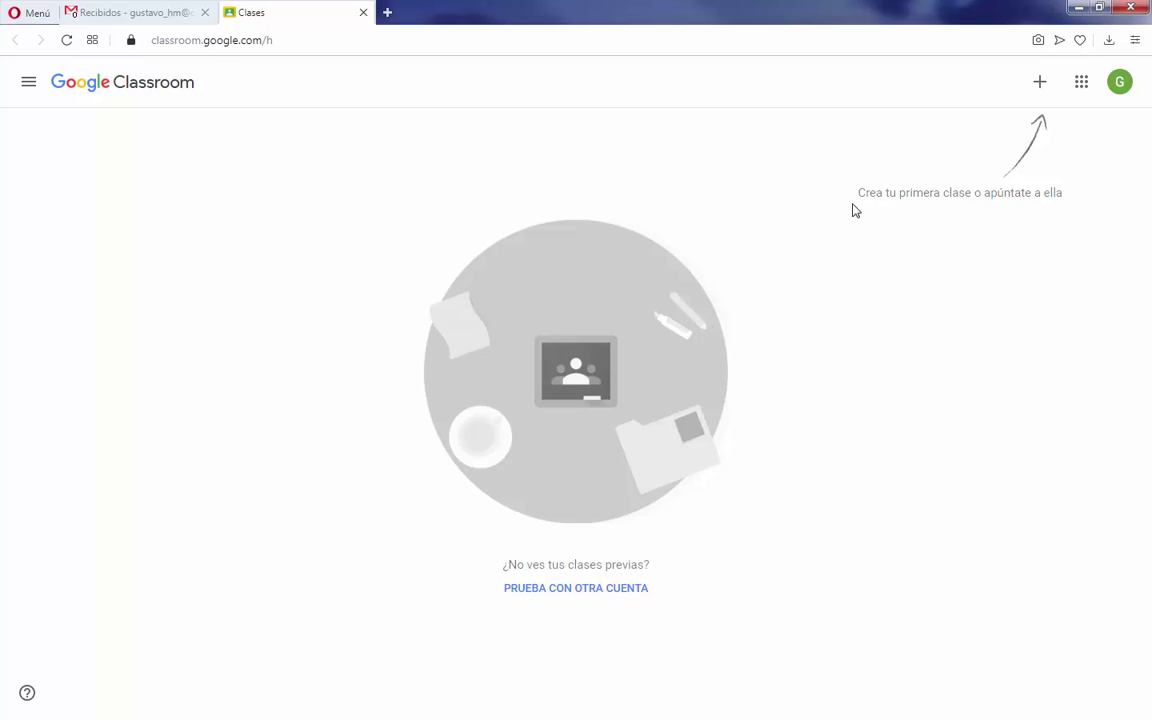
Step: Start creating a new class and name it "Programación I"
{"action": "left_click_drag", "start_coordinate": [858, 190], "coordinate": [1072, 198]}
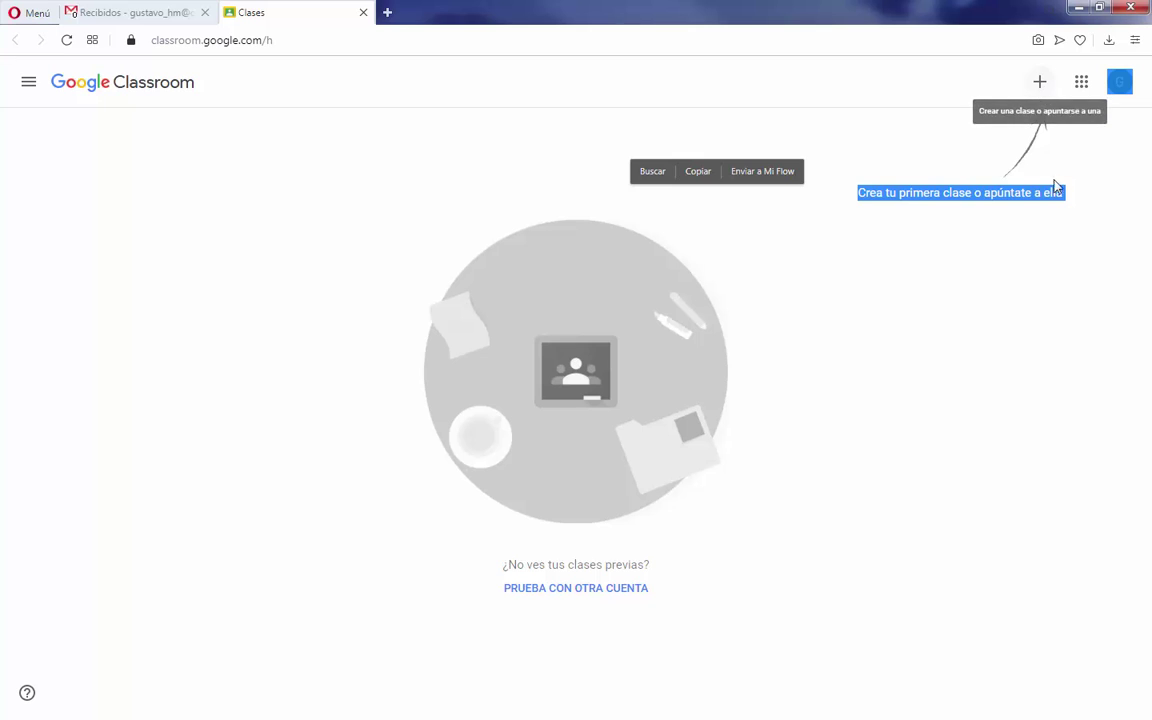
{"action": "left_click", "coordinate": [1023, 224]}
{"action": "left_click", "coordinate": [1041, 87]}
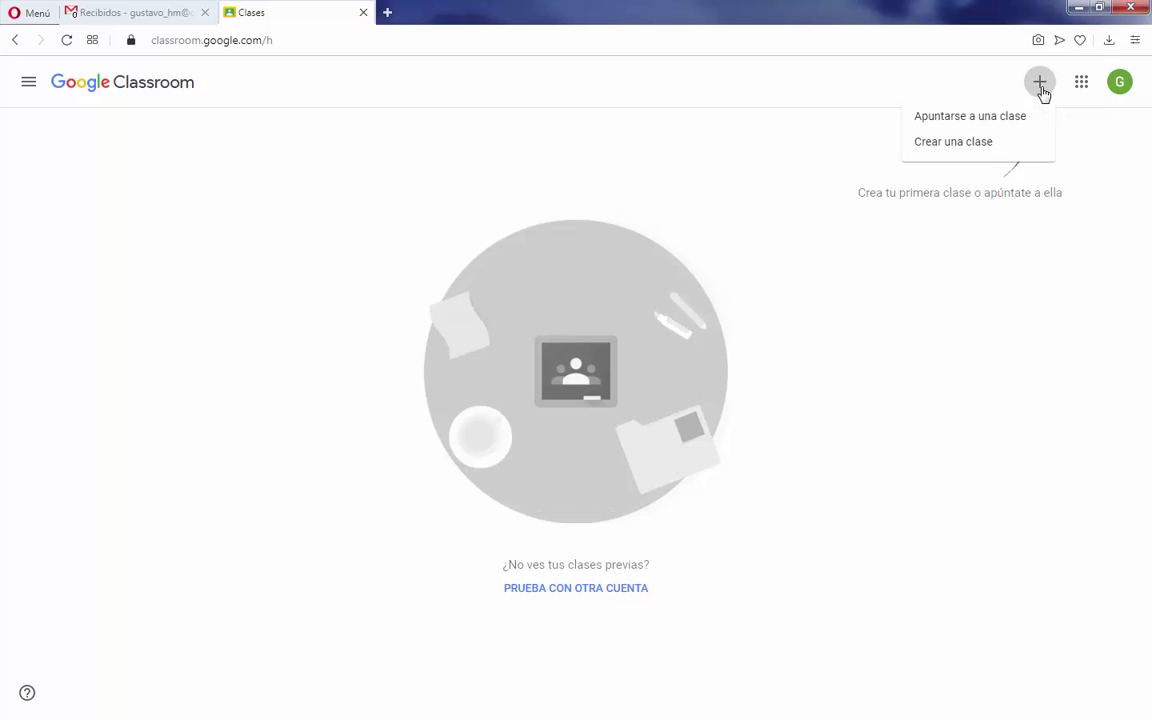
{"action": "left_click", "coordinate": [946, 145]}
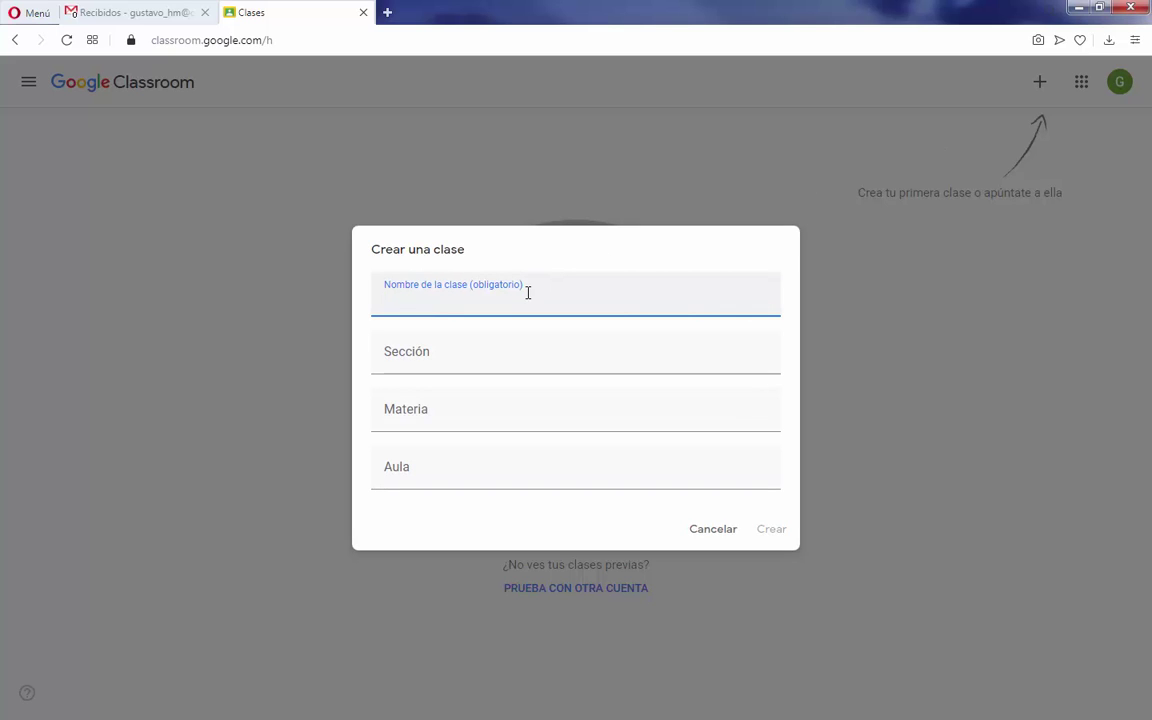
{"action": "type", "text": "Prog"}
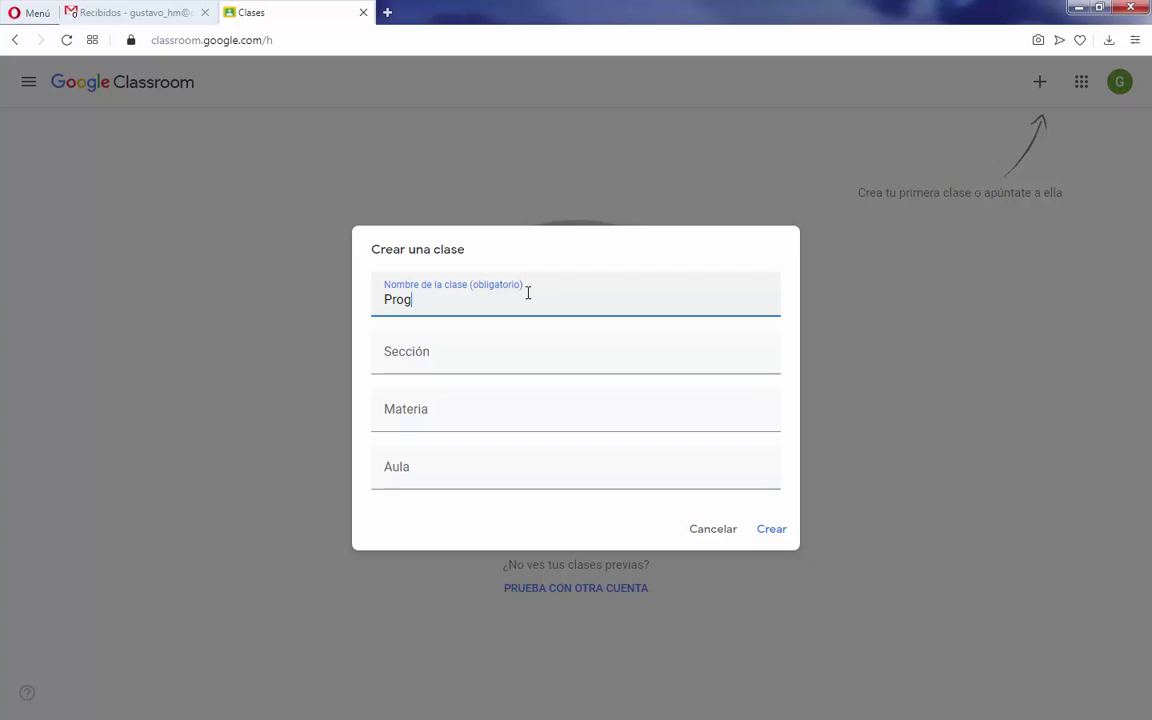
{"action": "type", "text": "ramación I"}
Step: Set the class section to "Carrera de Programación" and the subject to "Módulo 1 Submódulo 1"
{"action": "left_click", "coordinate": [490, 364]}
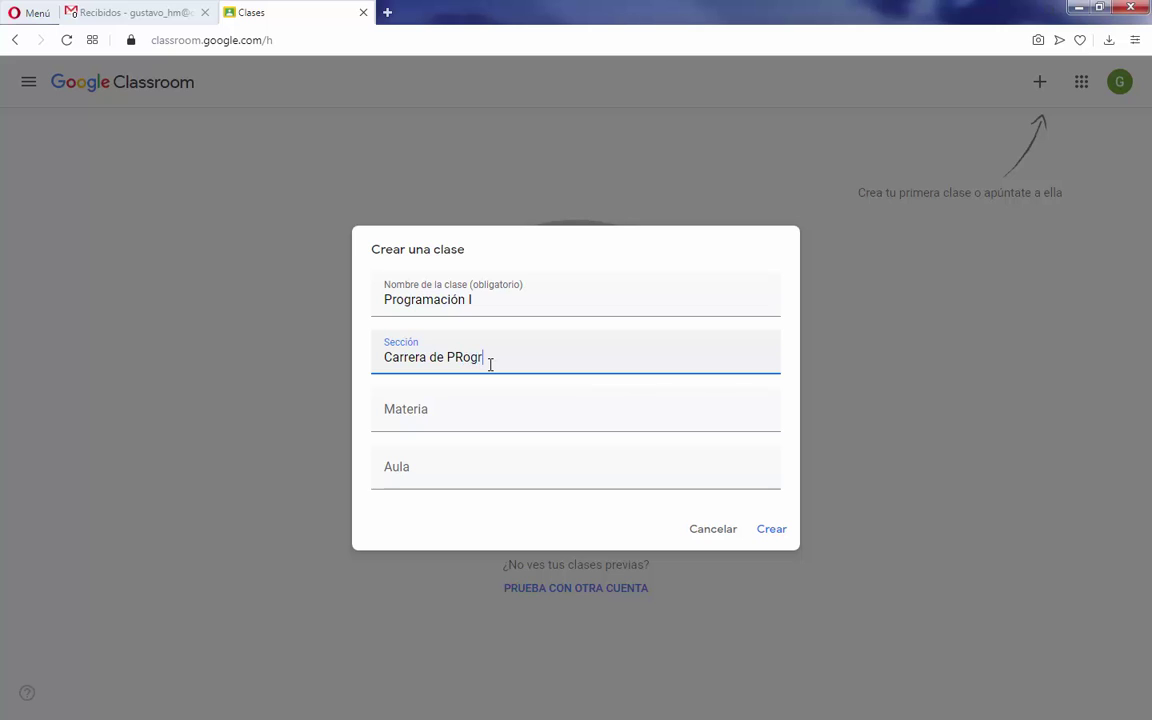
{"action": "key", "text": "BackSpace"}
{"action": "key", "text": "BackSpace"}
{"action": "key", "text": "BackSpace"}
{"action": "type", "text": "mación"}
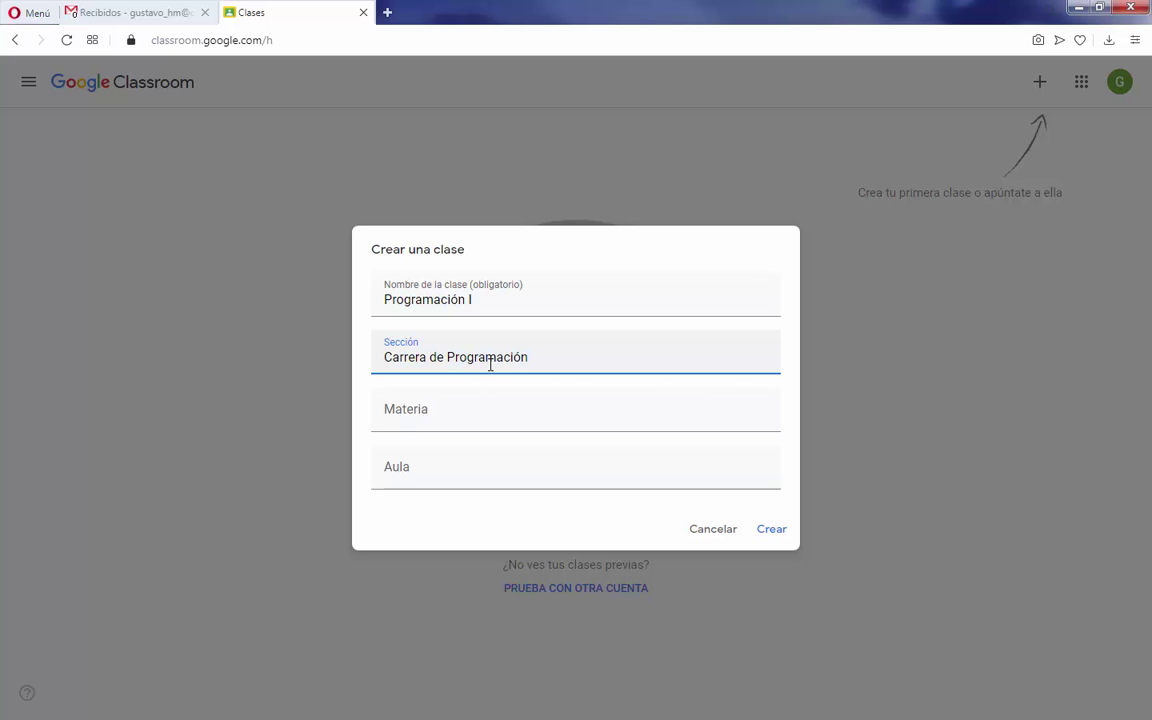
{"action": "left_click", "coordinate": [465, 410]}
{"action": "type", "text": "Módulo 1"}
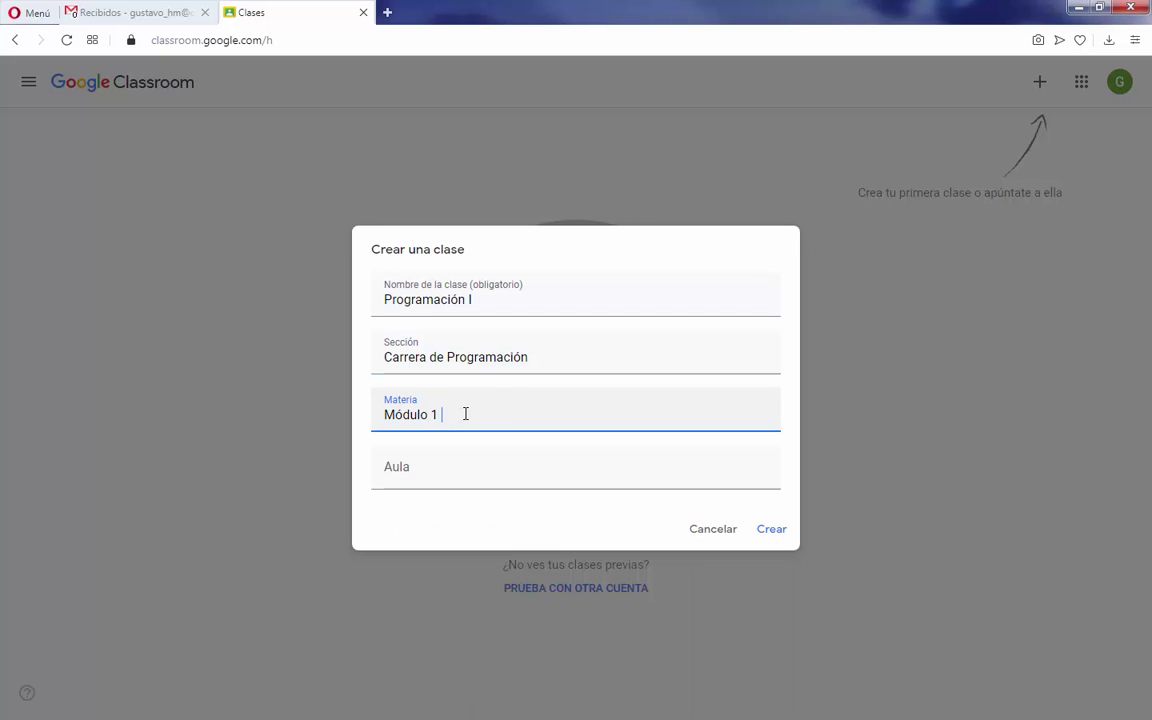
{"action": "type", "text": " Submódulo 1"}
Step: Set the classroom to "Laboratorio 2", create the class and dismiss the Classroom news notice
{"action": "left_click", "coordinate": [442, 468]}
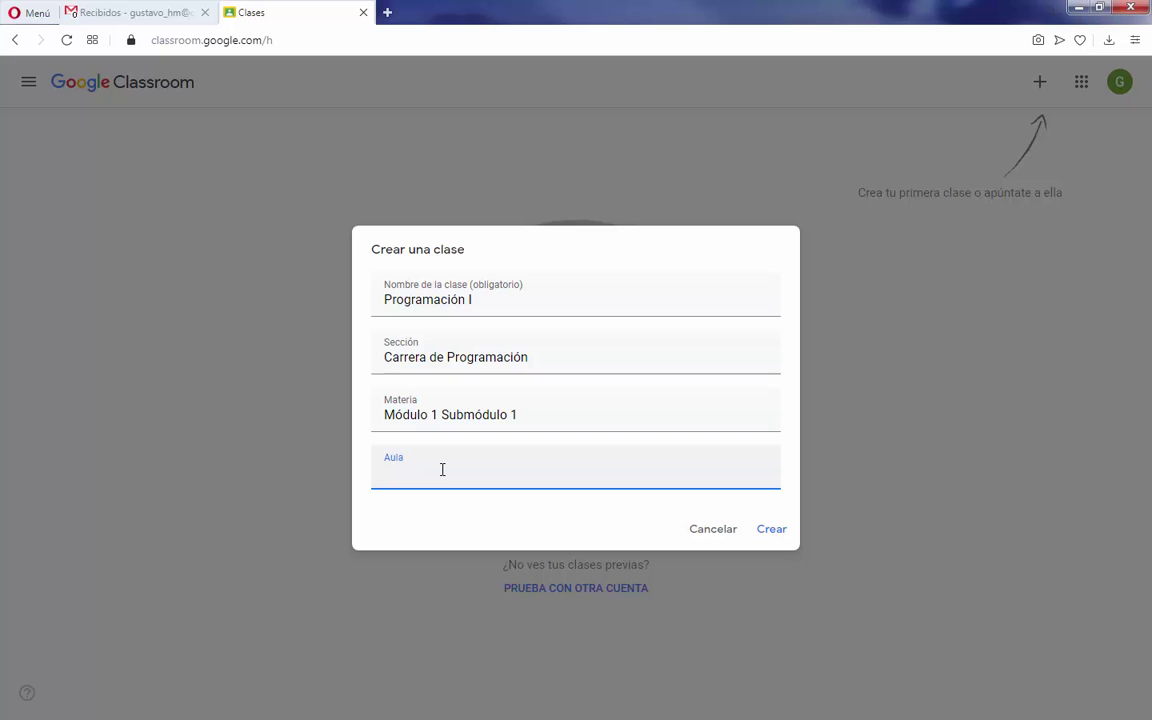
{"action": "type", "text": "LAbora"}
{"action": "key", "text": "BackSpace"}
{"action": "key", "text": "BackSpace"}
{"action": "key", "text": "BackSpace"}
{"action": "key", "text": "BackSpace"}
{"action": "left_click", "coordinate": [776, 533]}
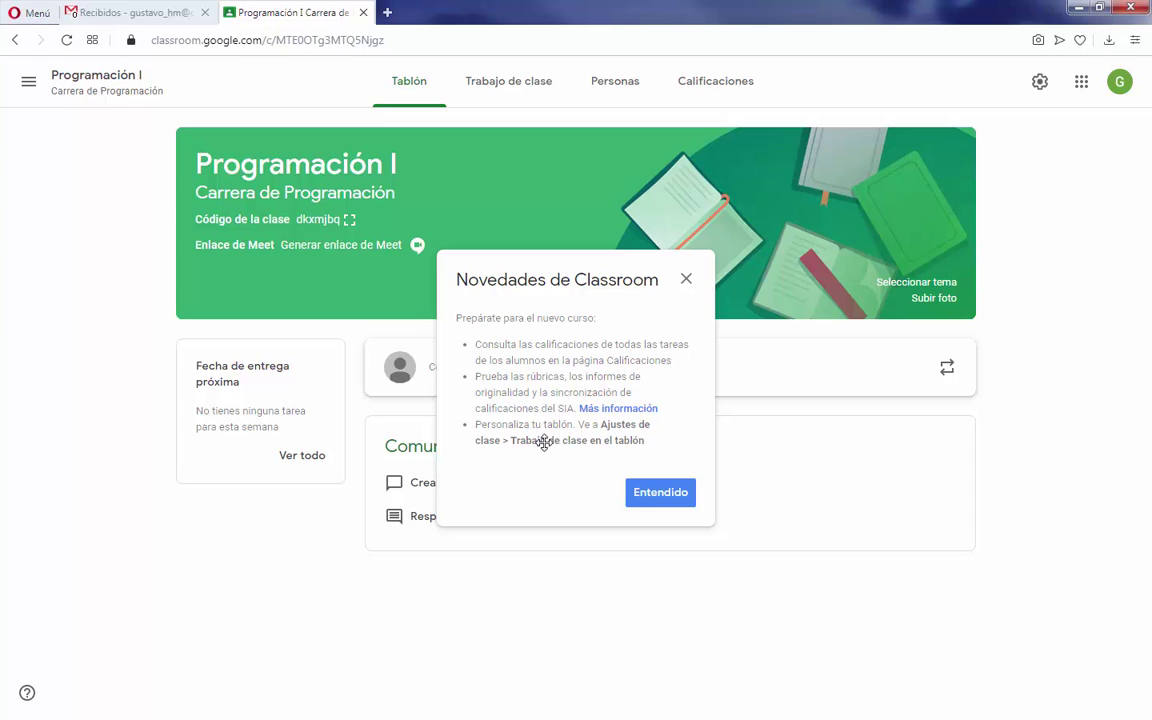
{"action": "left_click", "coordinate": [646, 494]}
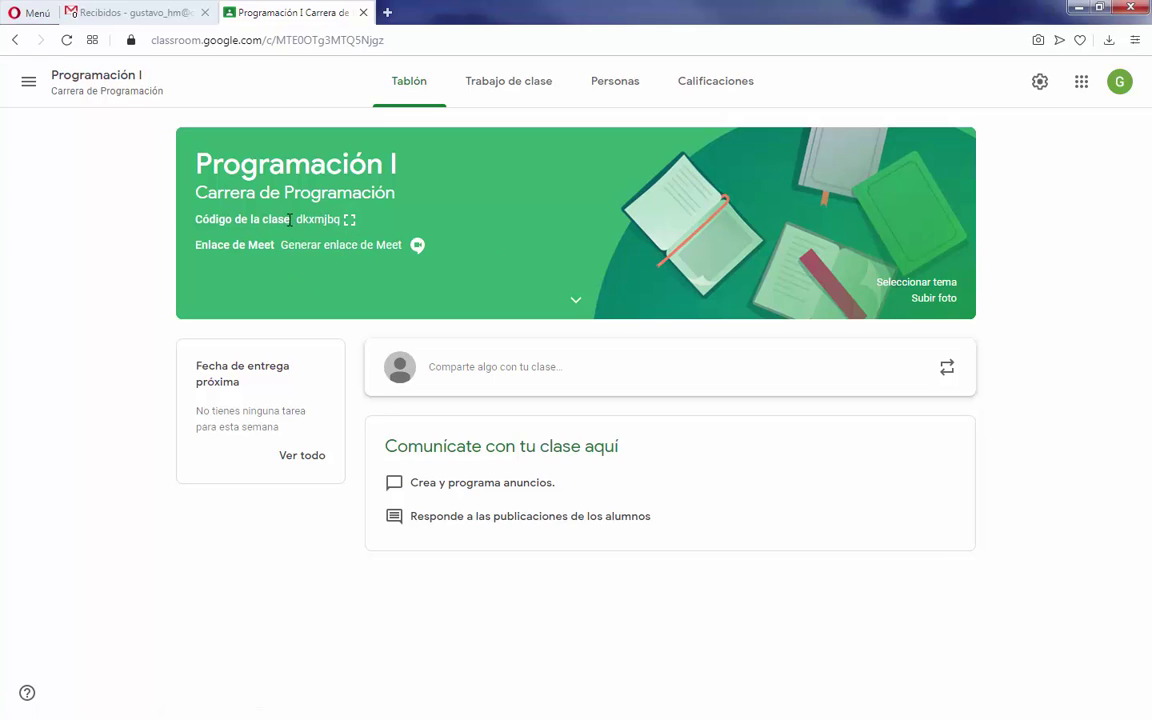
{"action": "left_click_drag", "start_coordinate": [295, 219], "coordinate": [341, 220]}
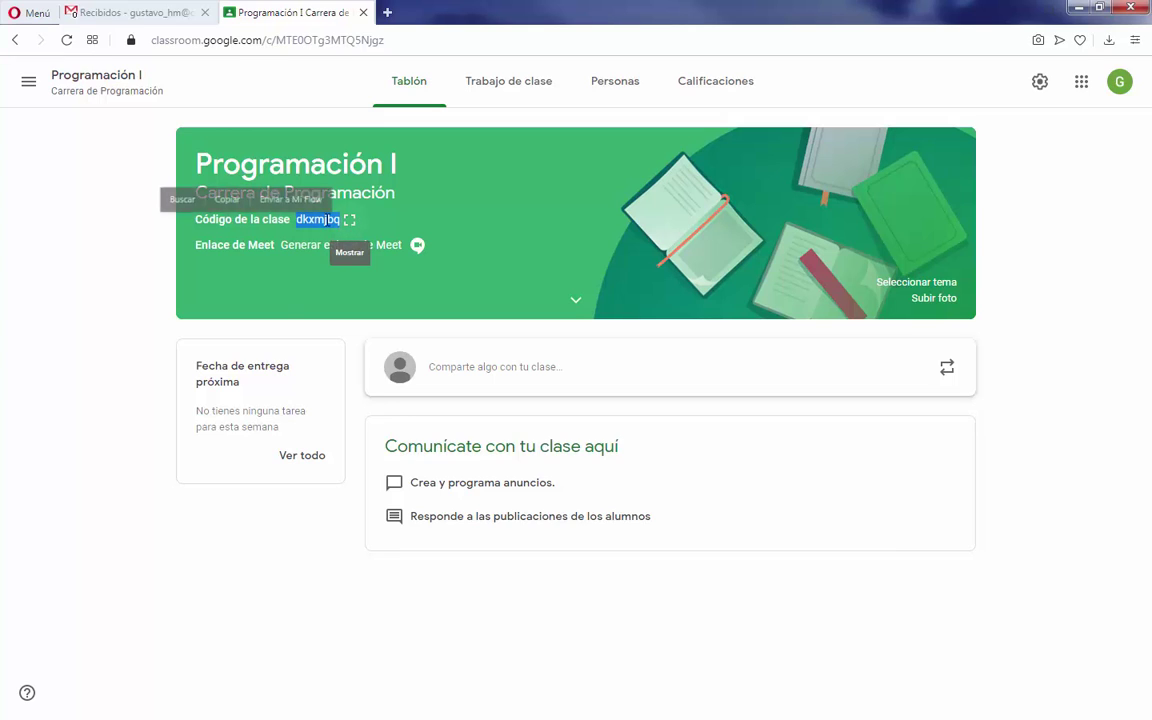
{"action": "left_click", "coordinate": [105, 380]}
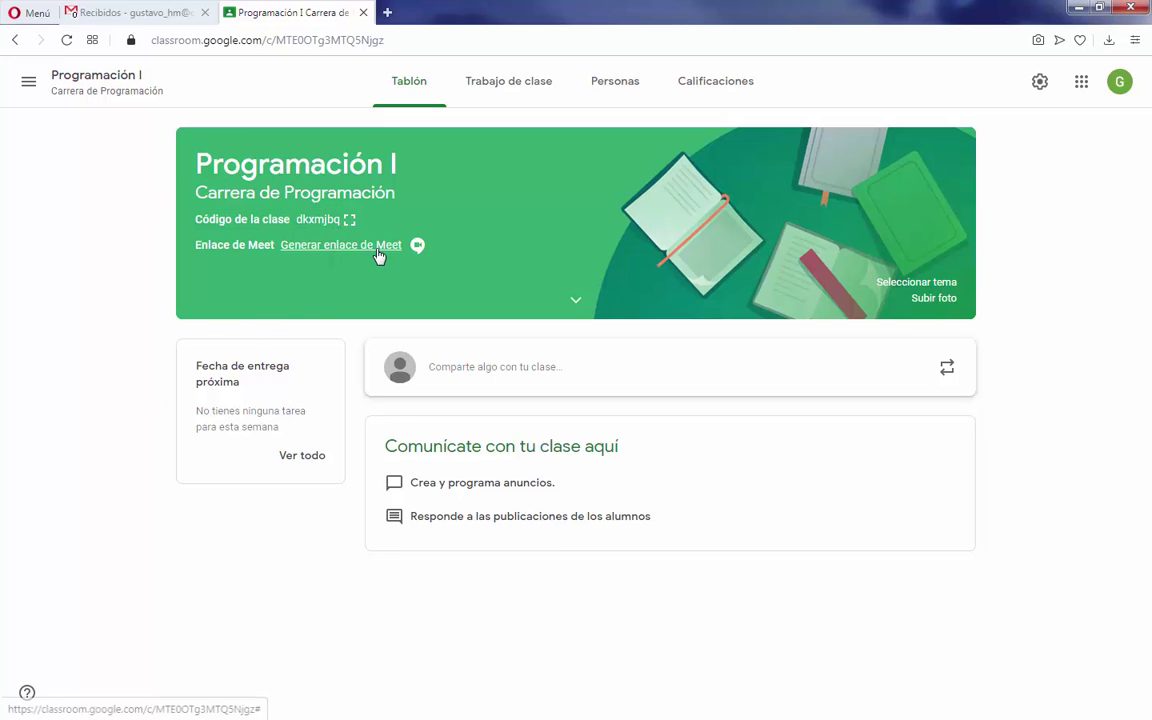
Step: Change the class theme to the General gallery image with the laptop, tablet and phone
{"action": "left_click", "coordinate": [918, 283]}
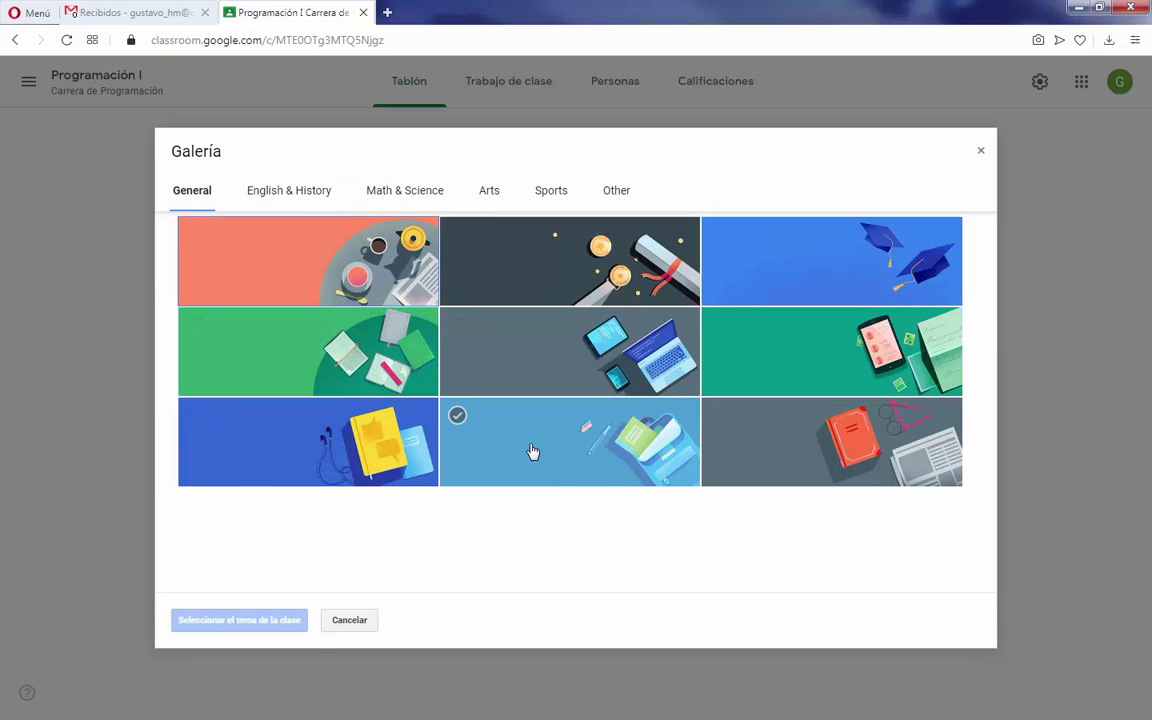
{"action": "left_click", "coordinate": [566, 353]}
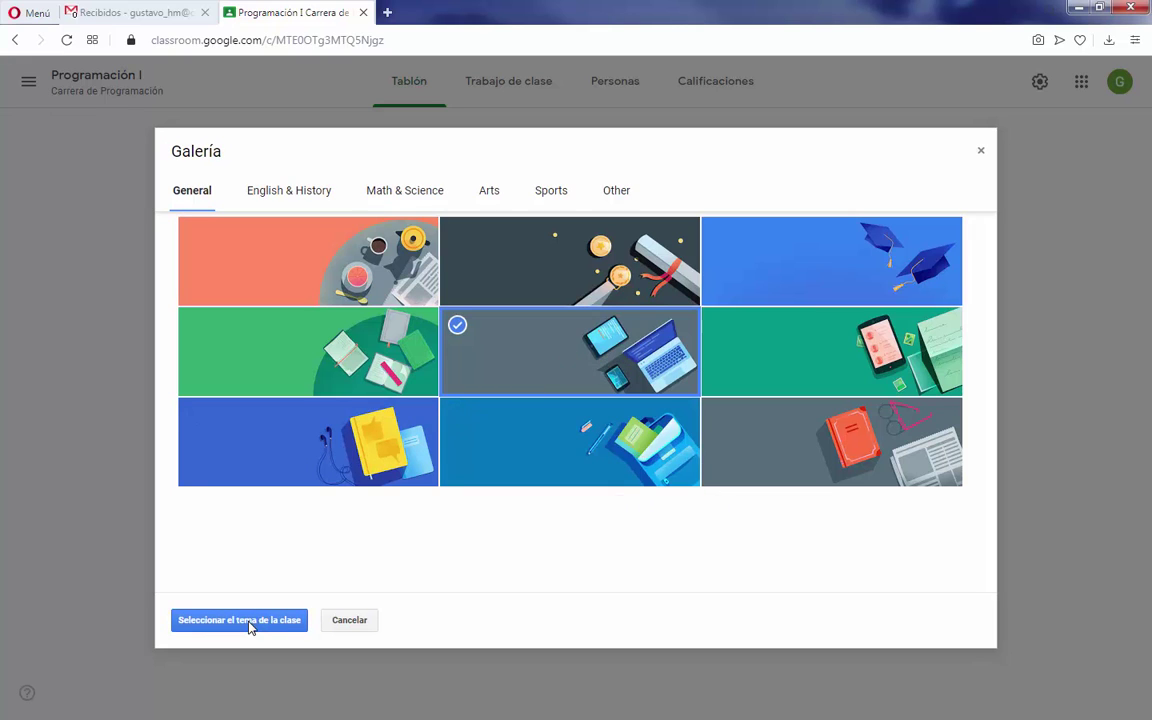
{"action": "left_click", "coordinate": [249, 624]}
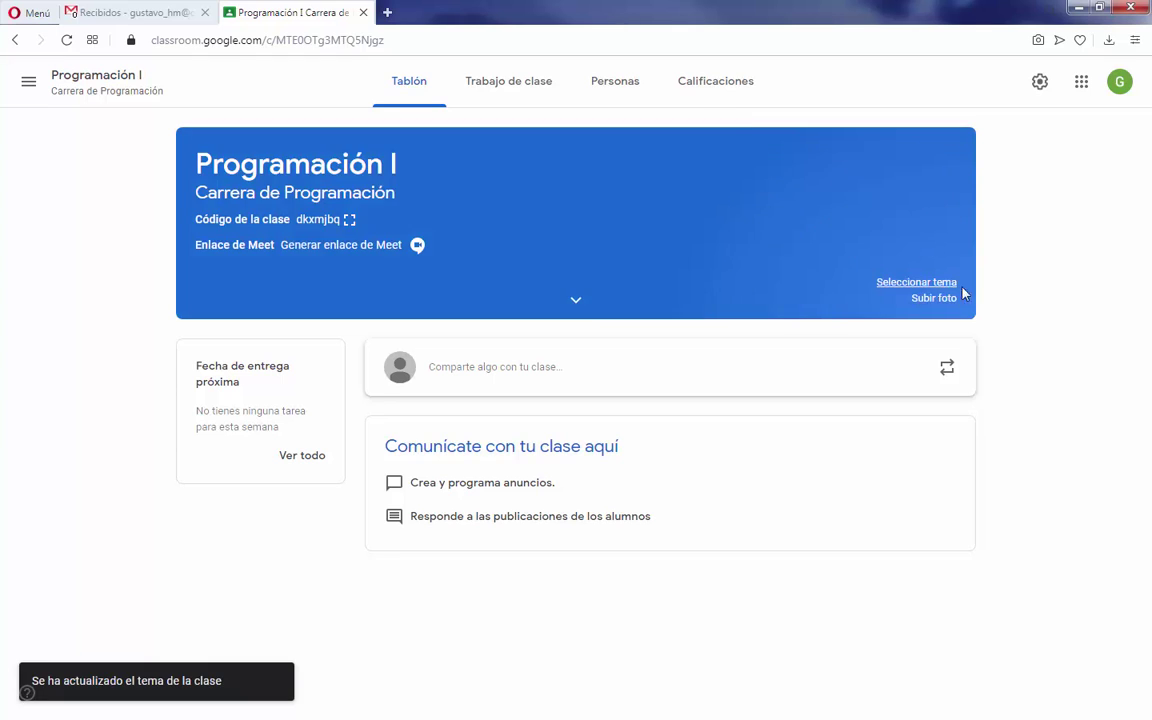
Step: Browse the theme gallery's English & History, Math & Science, Arts, Sports and Other categories
{"action": "left_click", "coordinate": [917, 283]}
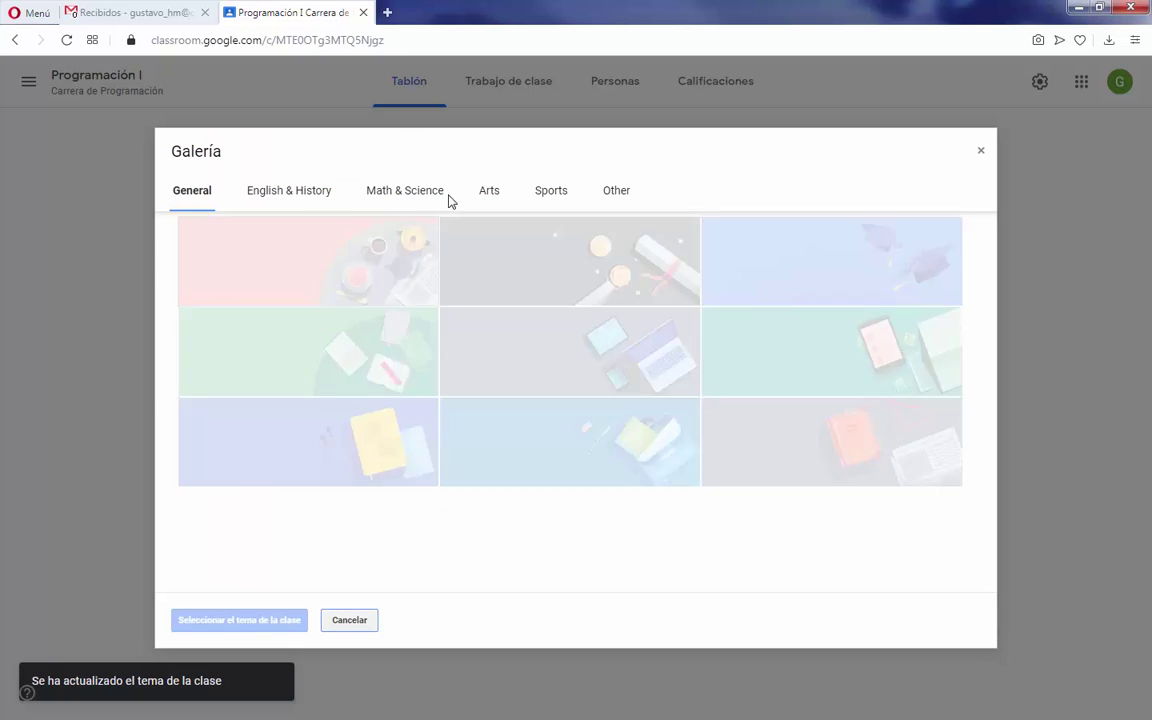
{"action": "left_click", "coordinate": [305, 193]}
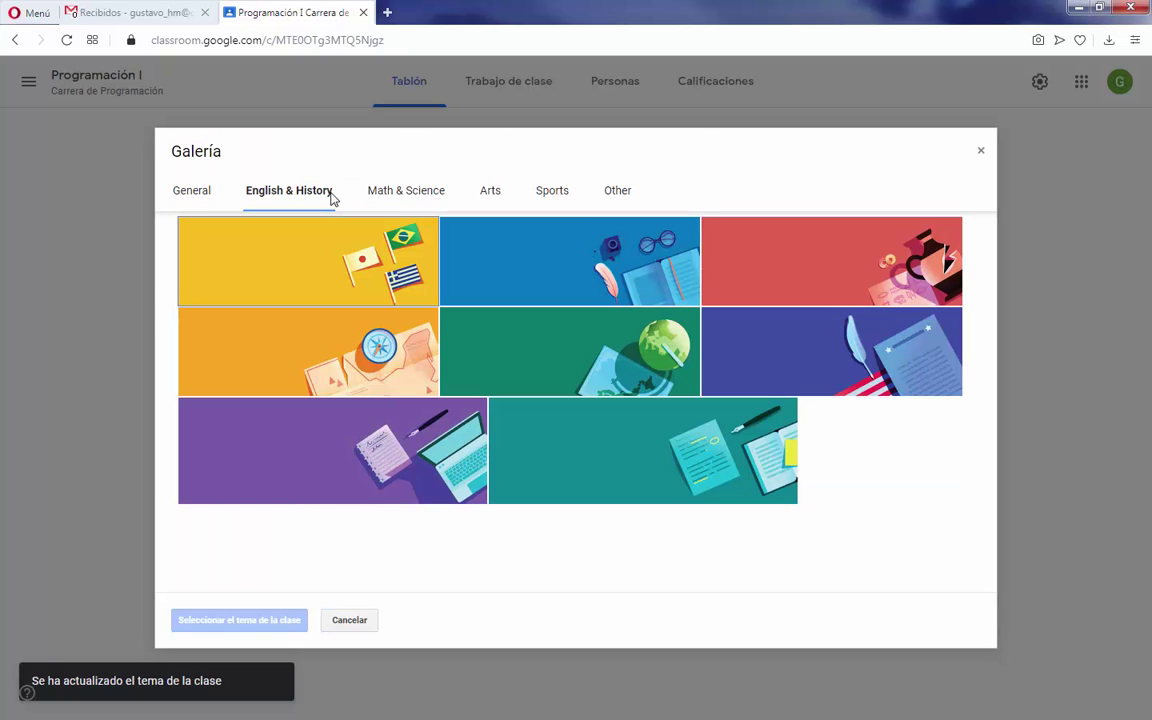
{"action": "left_click", "coordinate": [397, 198]}
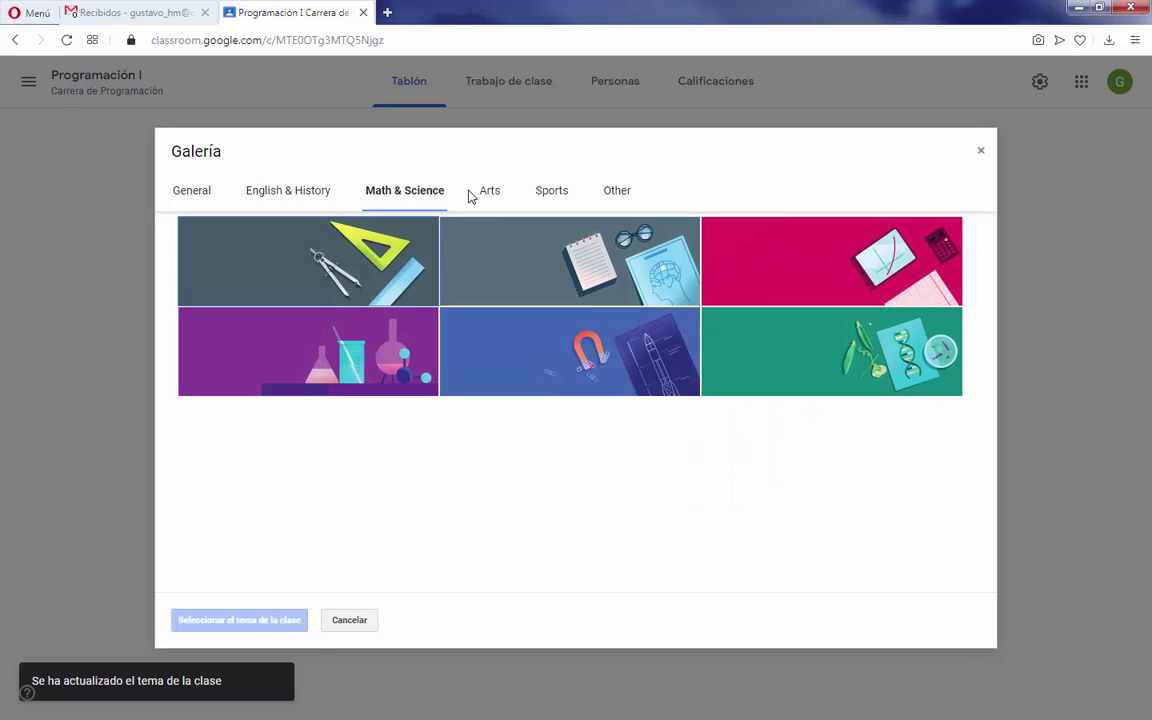
{"action": "left_click", "coordinate": [482, 196]}
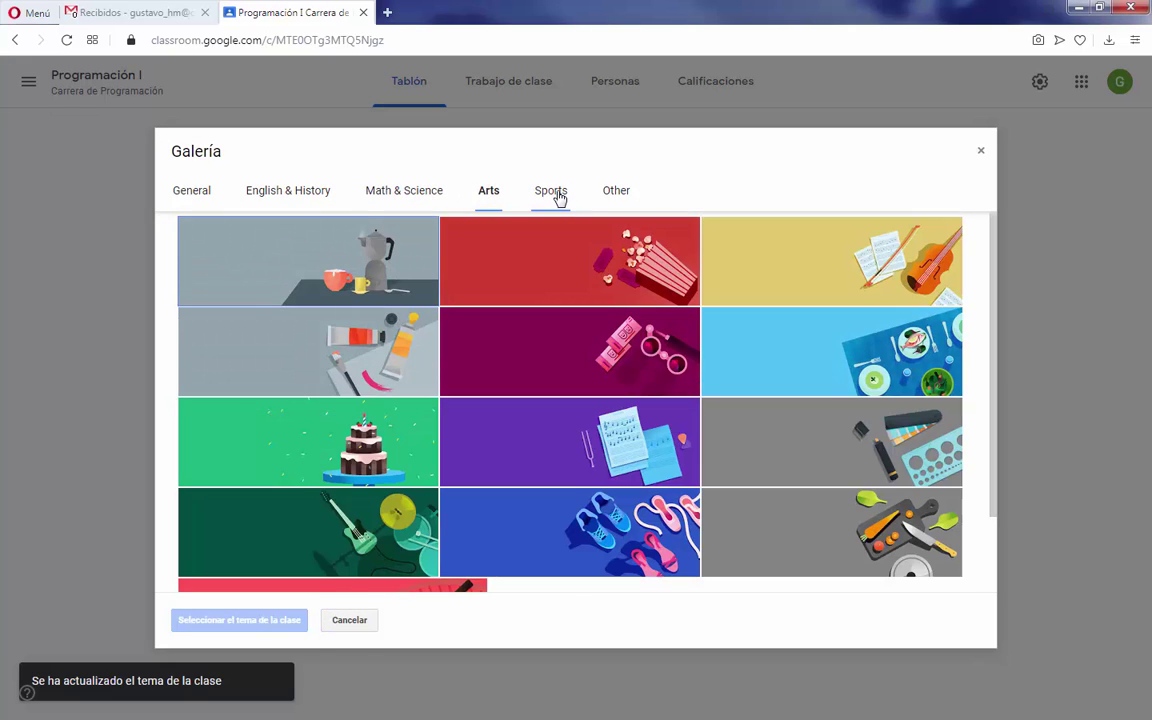
{"action": "left_click", "coordinate": [558, 195]}
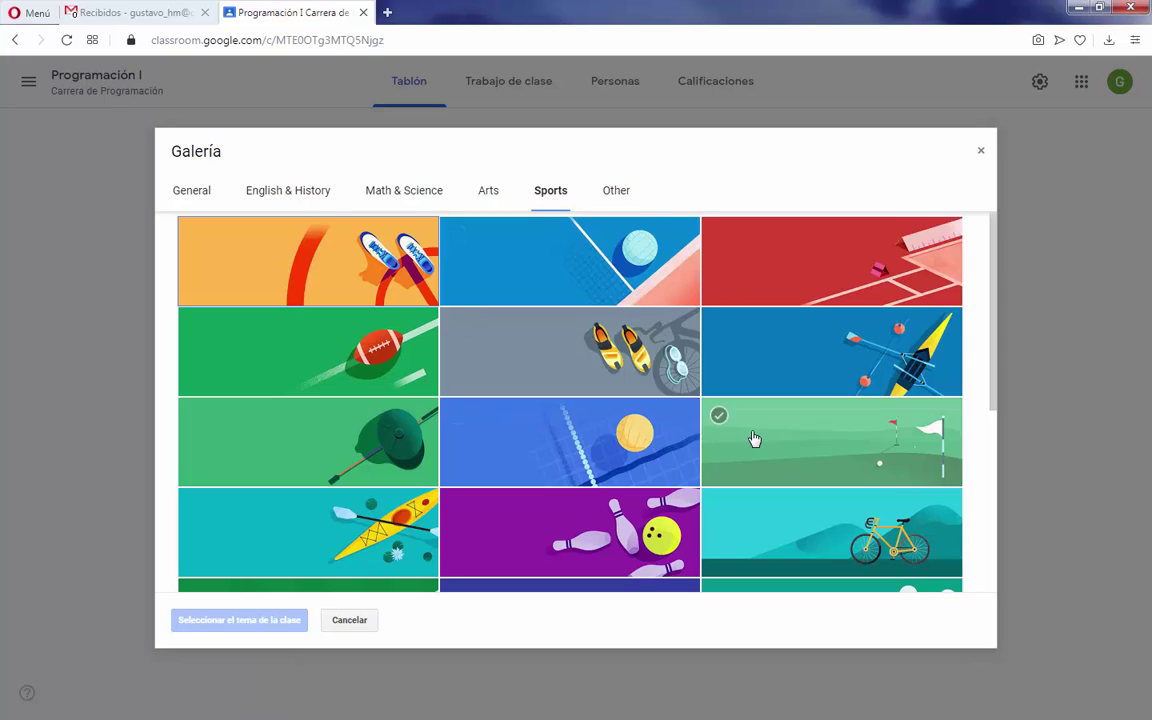
{"action": "scroll", "coordinate": [753, 440], "scroll_direction": "down", "scroll_amount": 4}
{"action": "scroll", "coordinate": [753, 440], "scroll_direction": "up", "scroll_amount": 5}
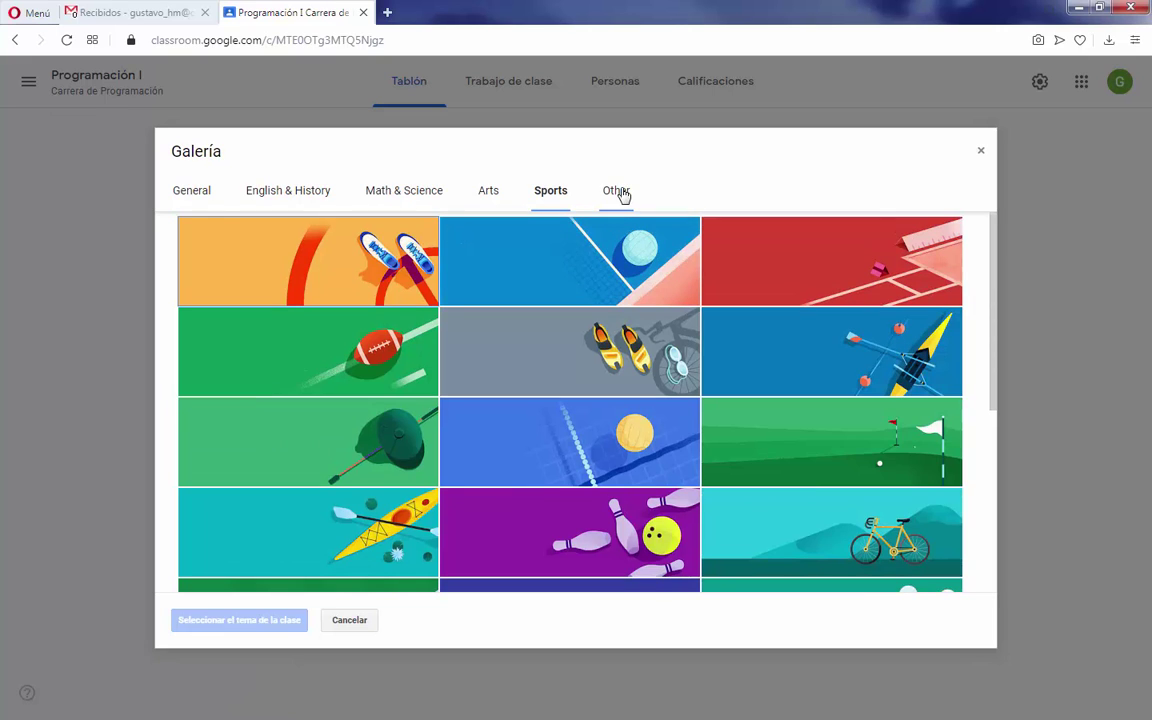
{"action": "left_click", "coordinate": [616, 192]}
{"action": "scroll", "coordinate": [465, 235], "scroll_direction": "down", "scroll_amount": 3}
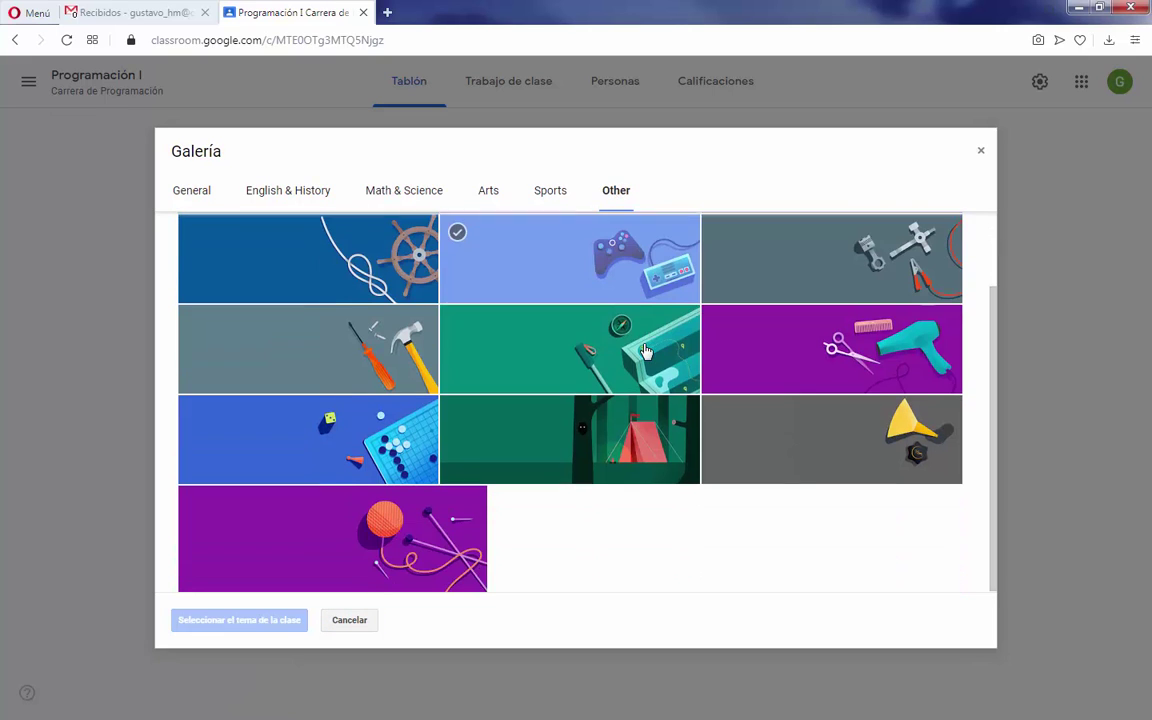
{"action": "scroll", "coordinate": [500, 397], "scroll_direction": "up", "scroll_amount": 3}
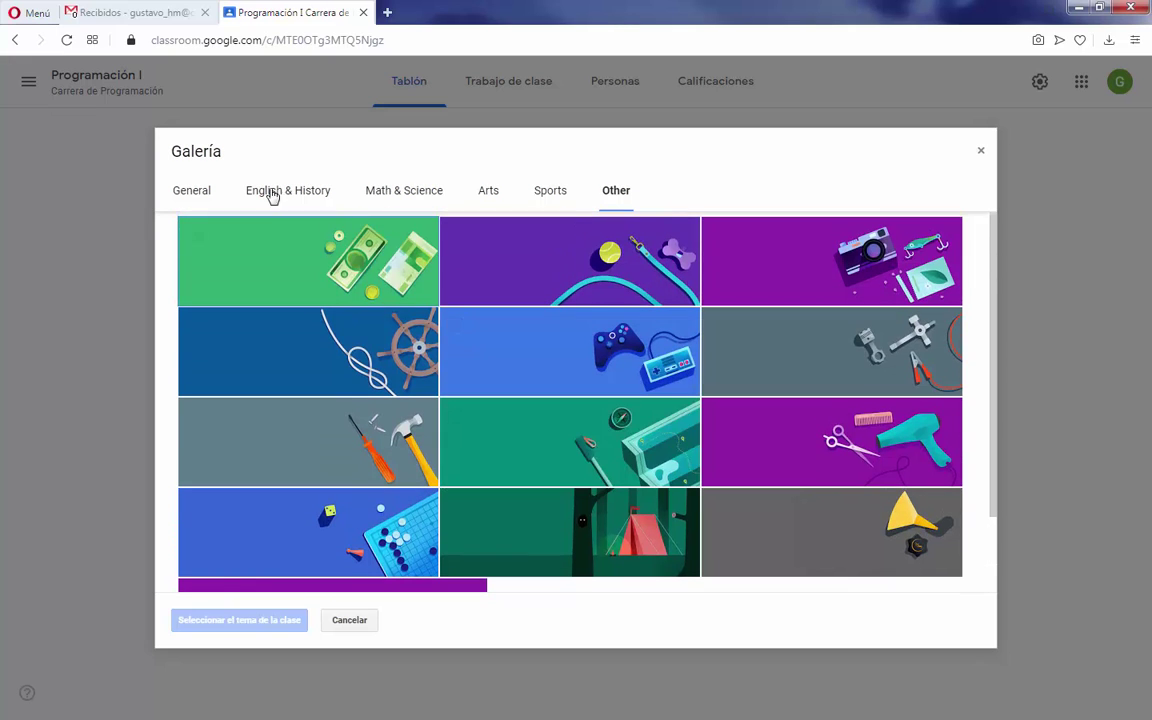
Step: Return to the General themes and reapply the laptop, tablet and phone image as the class theme
{"action": "left_click", "coordinate": [200, 192]}
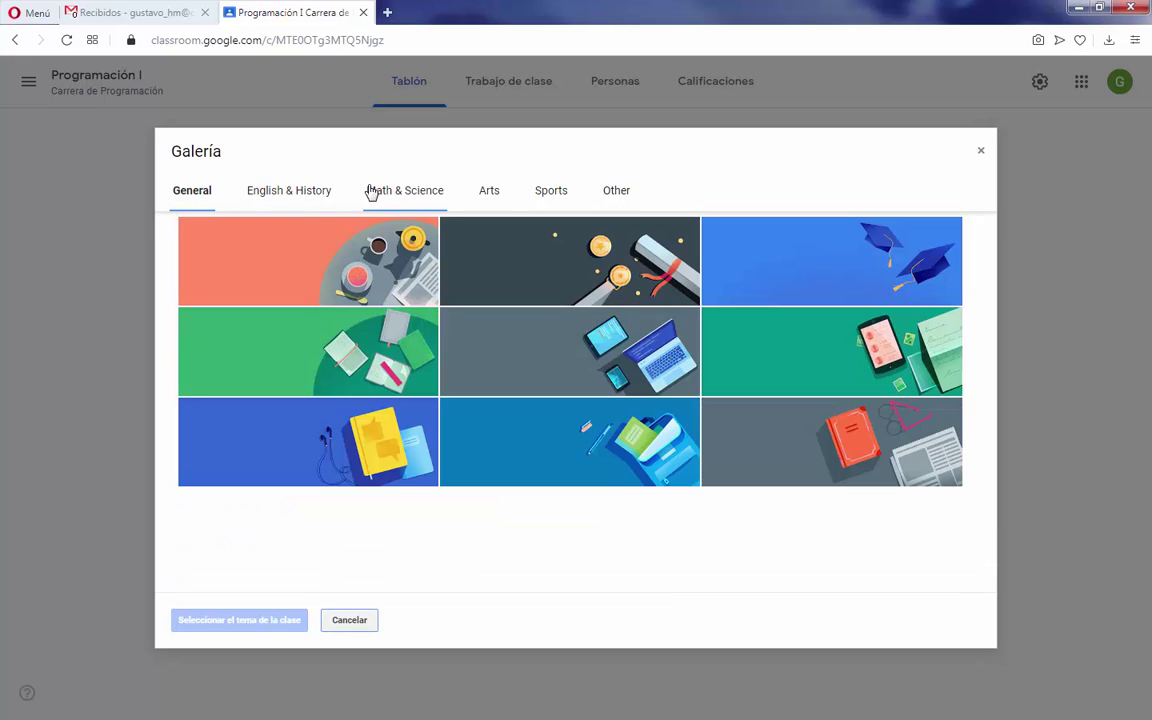
{"action": "left_click", "coordinate": [609, 340]}
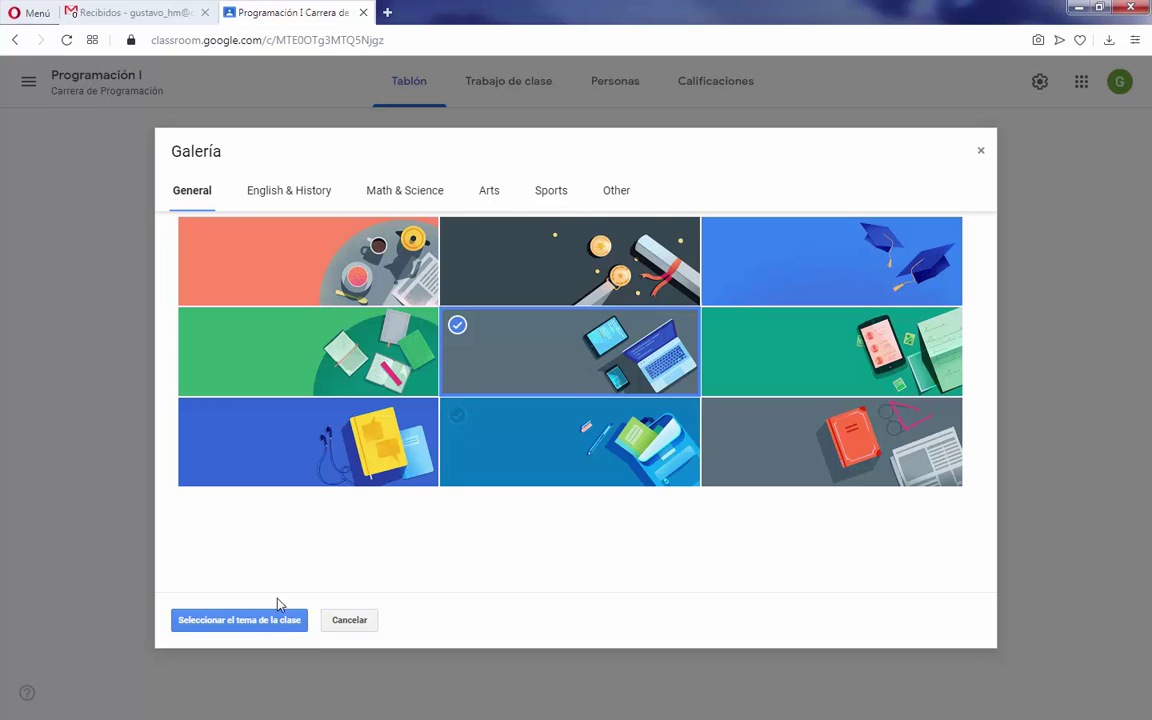
{"action": "left_click", "coordinate": [285, 621]}
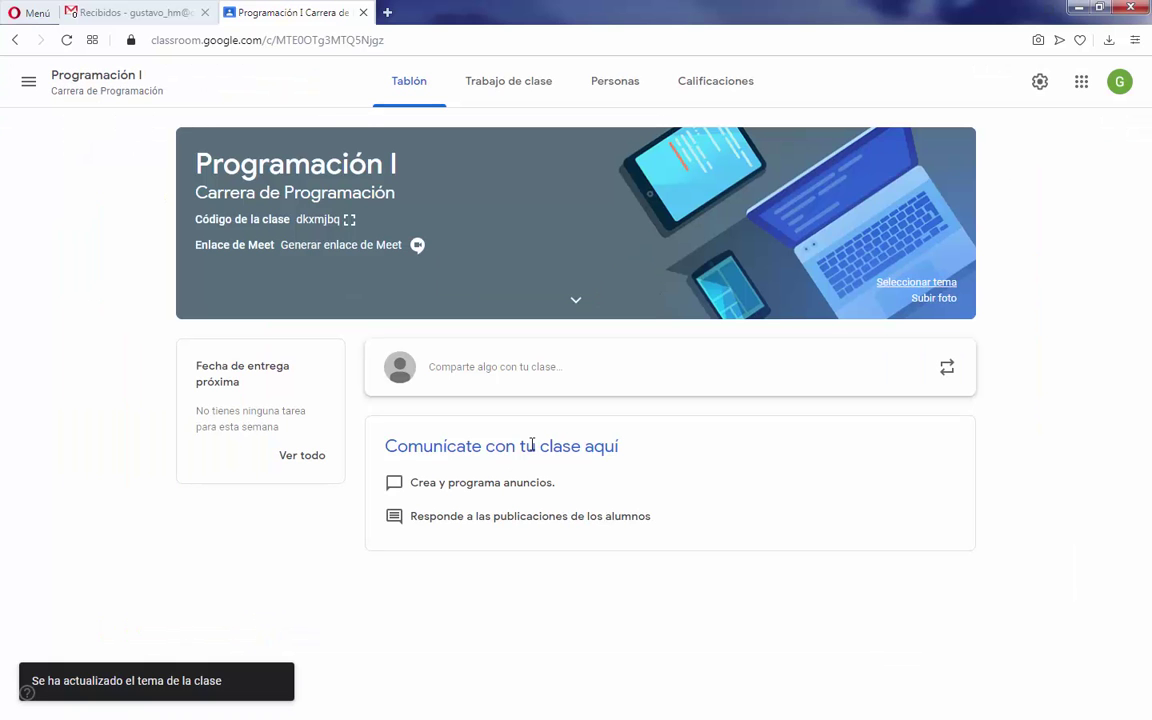
Step: Expand the class details in the banner, view the class code enlarged, and close the enlarged view
{"action": "left_click", "coordinate": [575, 302]}
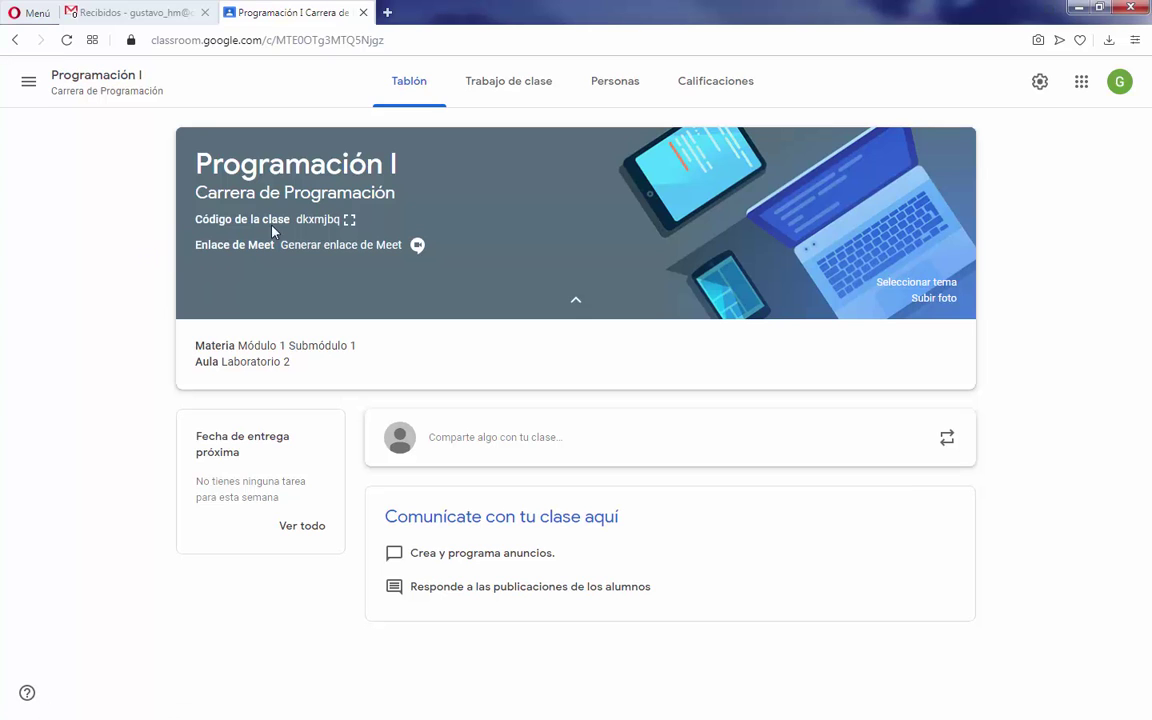
{"action": "left_click", "coordinate": [350, 221]}
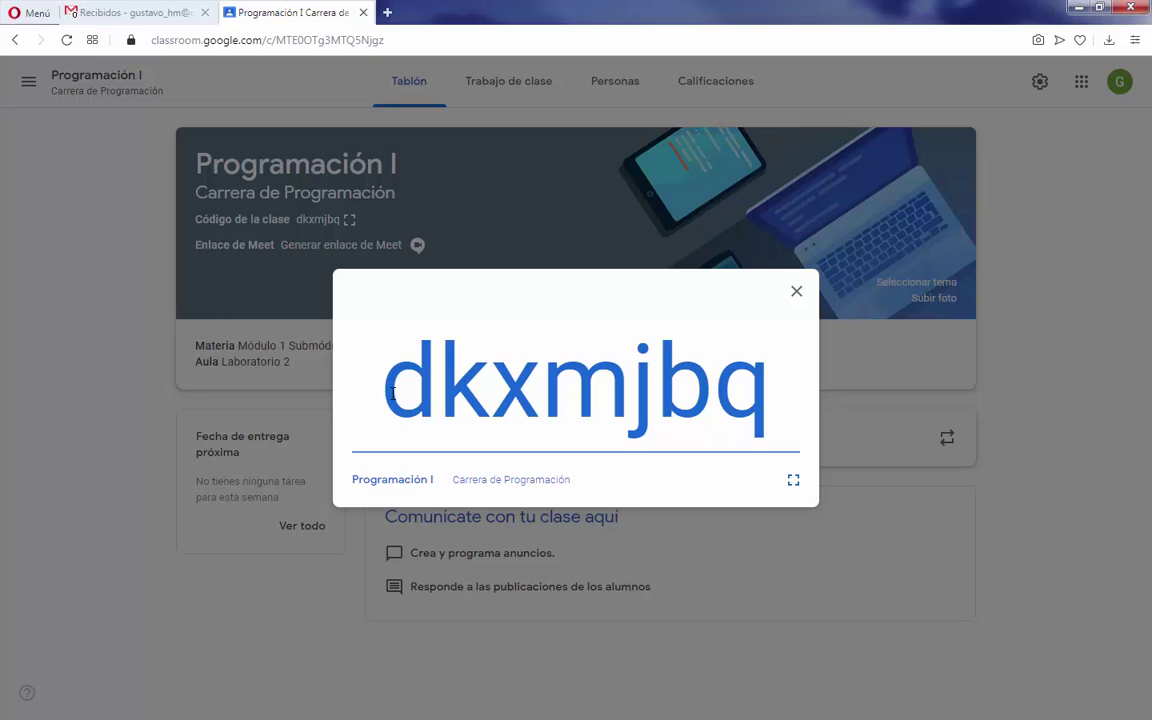
{"action": "left_click_drag", "start_coordinate": [392, 393], "coordinate": [760, 390]}
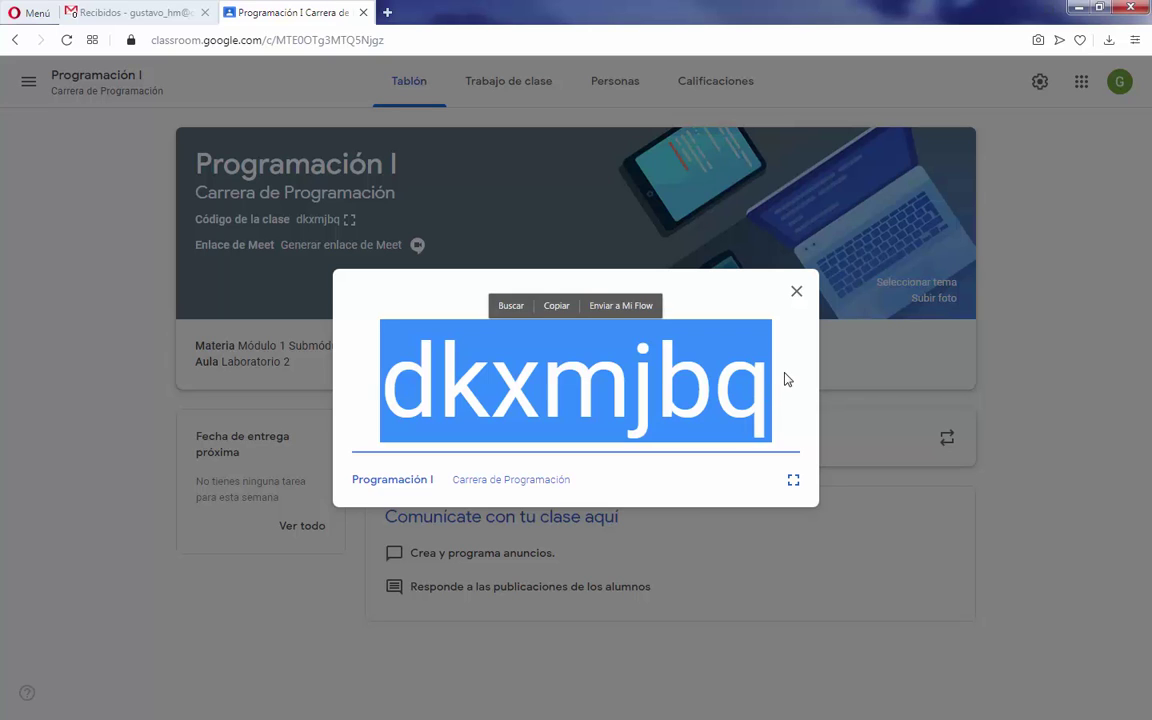
{"action": "left_click", "coordinate": [796, 291]}
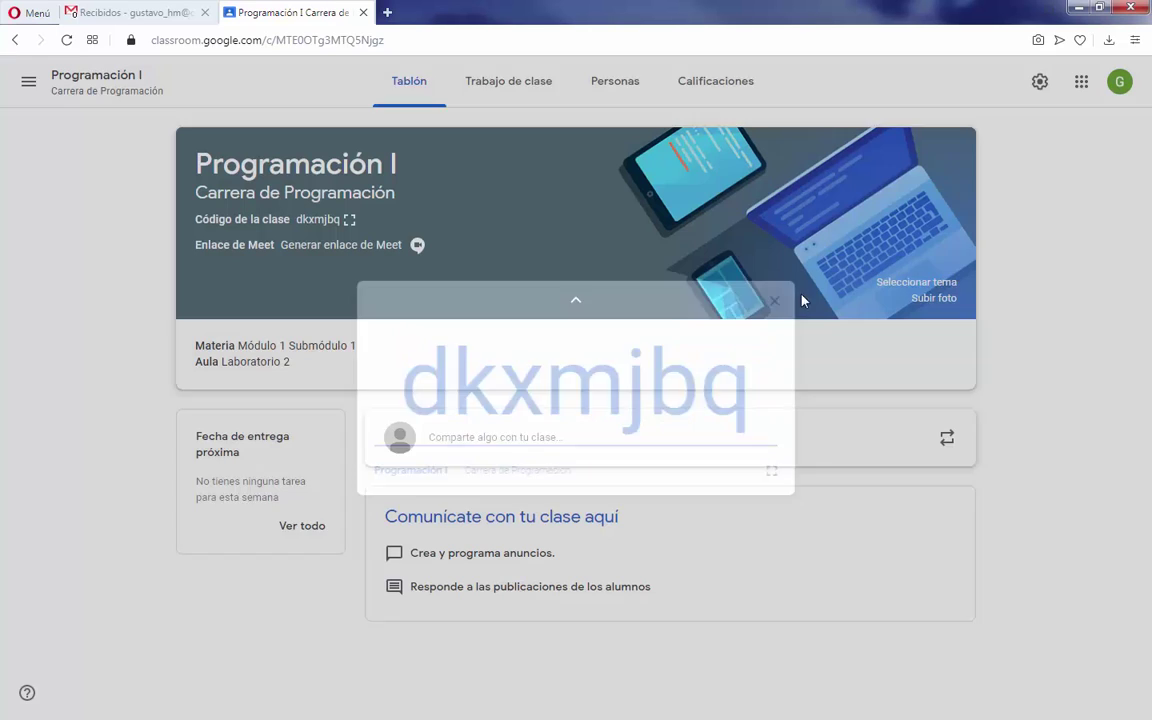